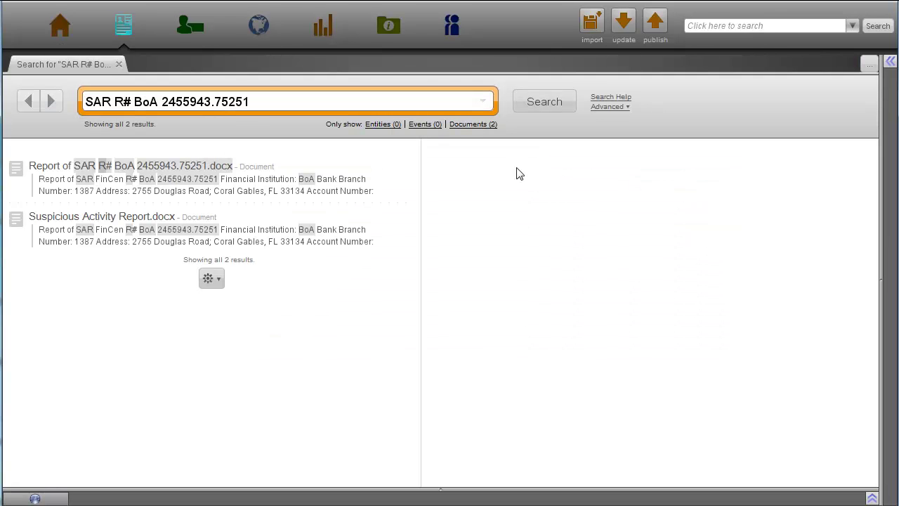
# Step: Open the SAR report in its own tab and tag BoA Bank as a Bank
pyautogui.click(412, 176)
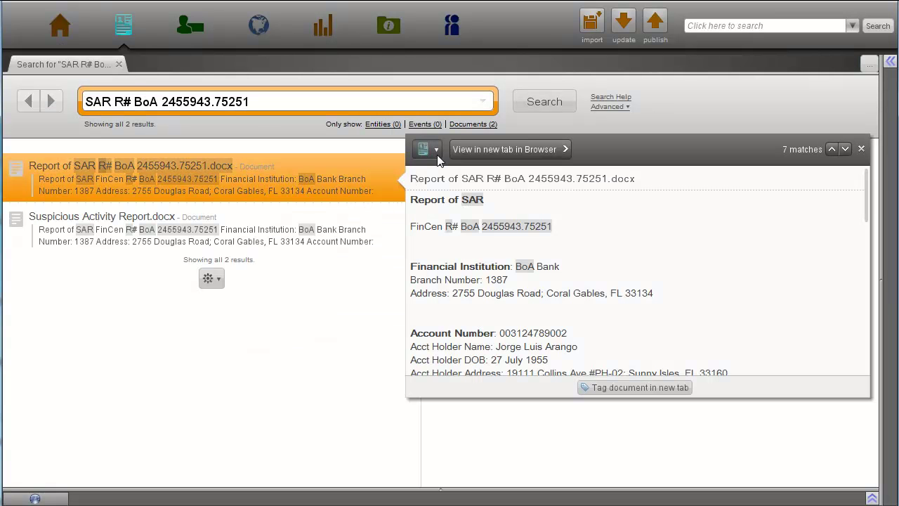
pyautogui.click(436, 150)
pyautogui.click(421, 172)
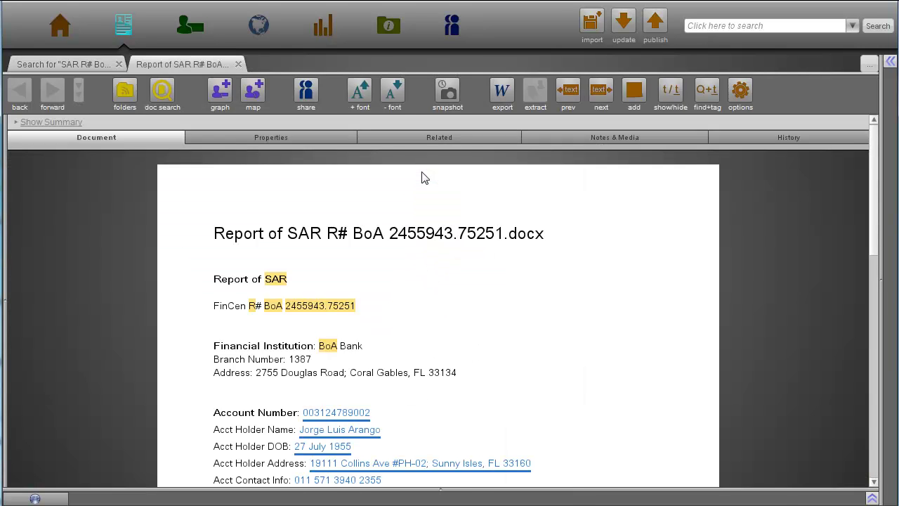
pyautogui.moveTo(321, 237); pyautogui.dragTo(358, 242)
pyautogui.click(356, 239)
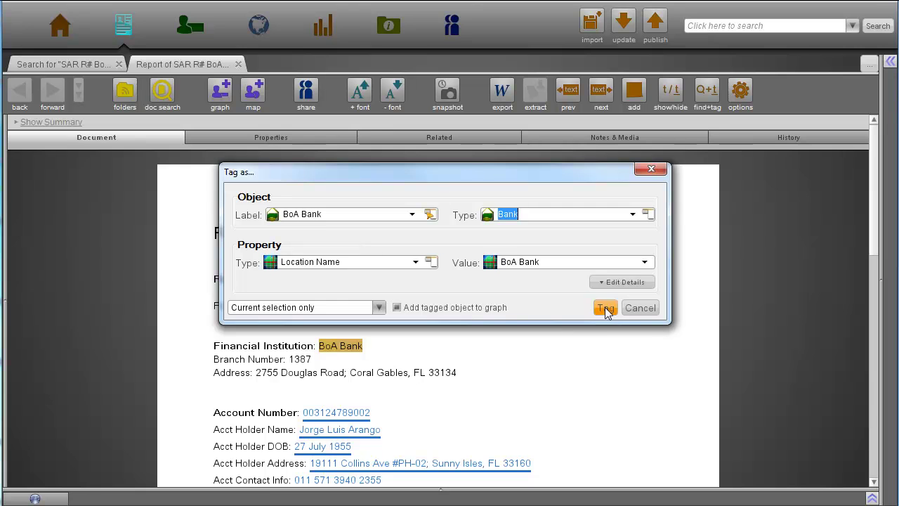
pyautogui.click(606, 304)
# Step: Attach the Douglas Road branch address to BoA Bank as its Address property
pyautogui.moveTo(494, 370); pyautogui.dragTo(261, 382)
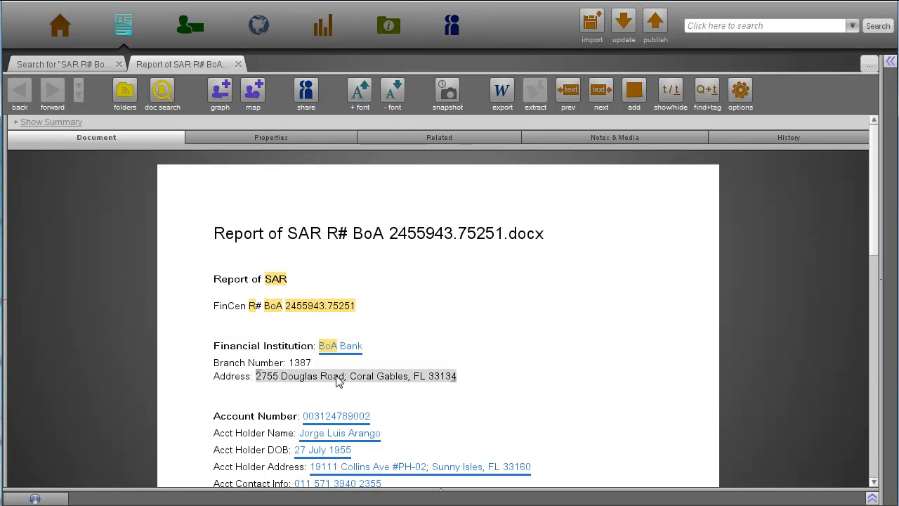
pyautogui.moveTo(338, 380); pyautogui.dragTo(344, 351)
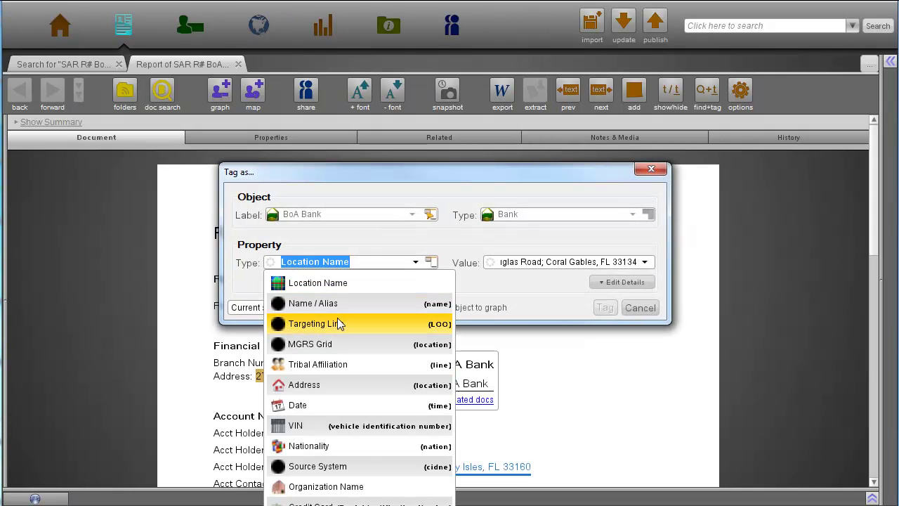
pyautogui.write('ad')
pyautogui.press('Return')
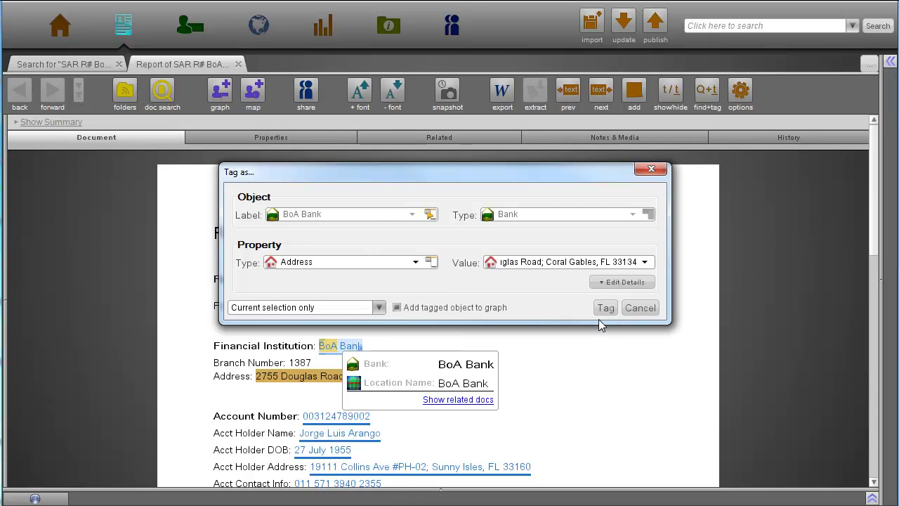
pyautogui.click(604, 307)
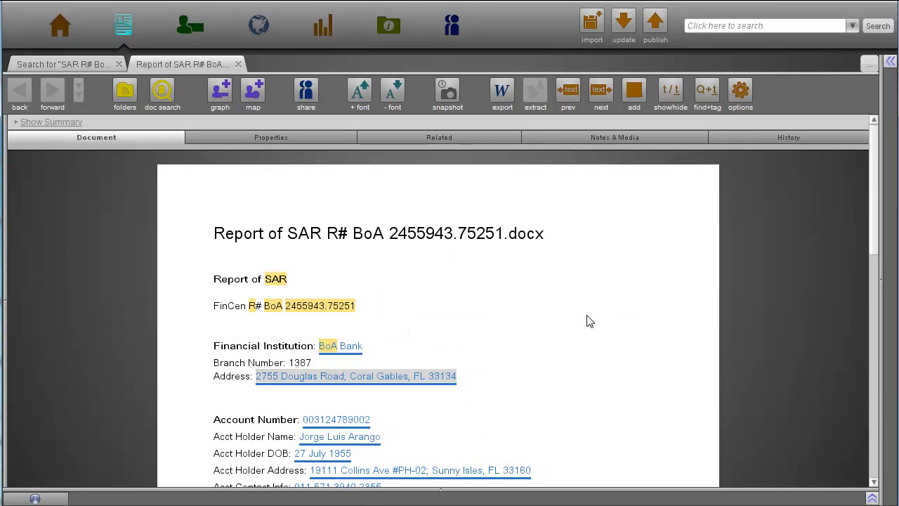
# Step: In the link graph, highlight the accounts with usd 120,000, 124,000 and 98,000 amounts
pyautogui.click(220, 90)
pyautogui.scroll(-10, 890, 276)
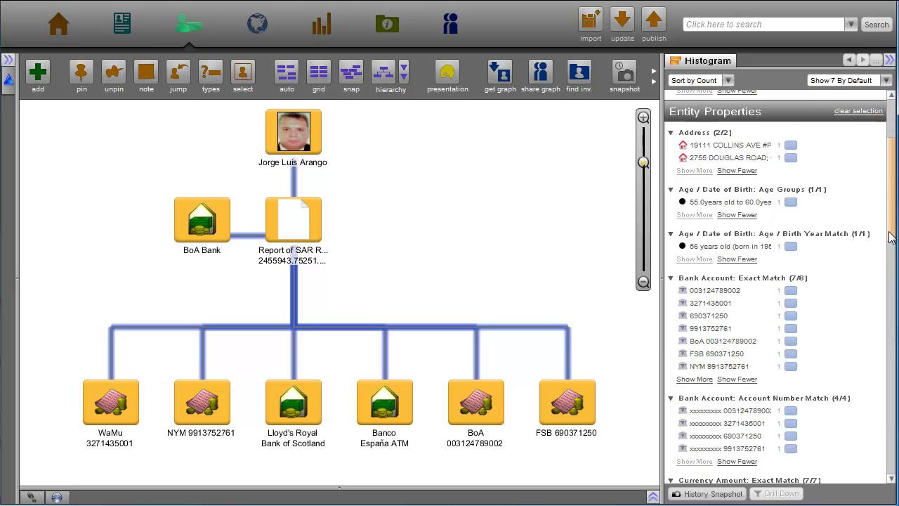
pyautogui.scroll(-3, 889, 276)
pyautogui.click(711, 262)
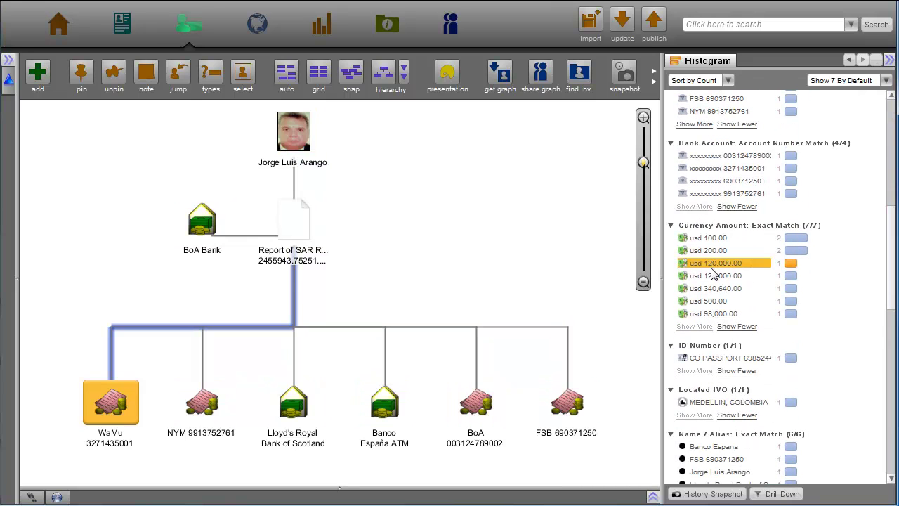
pyautogui.keyDown('ctrl'); pyautogui.click(710, 276); pyautogui.keyUp('ctrl')
pyautogui.keyDown('ctrl'); pyautogui.click(705, 313); pyautogui.keyUp('ctrl')
# Step: Search around the highlighted accounts to add their linked payment events, then reposition a node
pyautogui.rightClick(577, 286)
pyautogui.moveTo(645, 221)
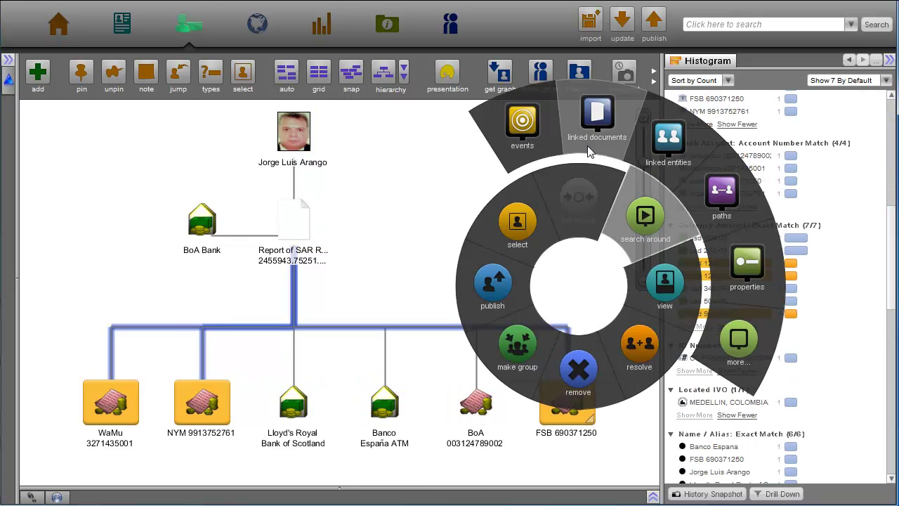
pyautogui.click(523, 127)
pyautogui.moveTo(436, 232); pyautogui.dragTo(257, 25)
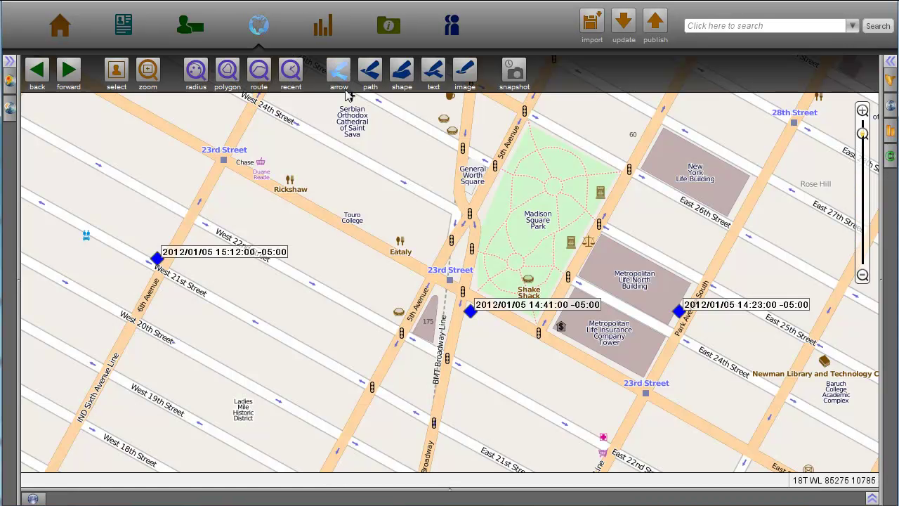
# Step: Review the payments on a timeline, then select the six accounts for a Search Around
pyautogui.click(871, 498)
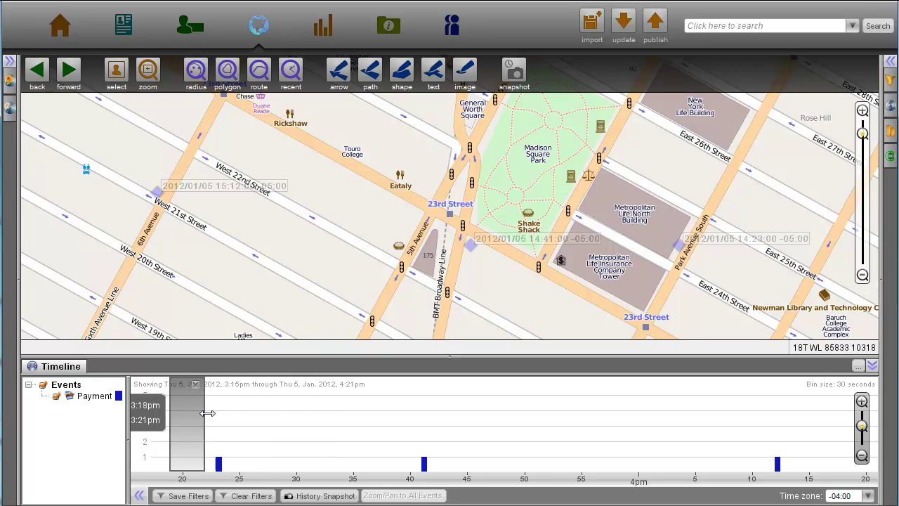
pyautogui.moveTo(199, 419)
pyautogui.mouseDown()
pyautogui.moveTo(791, 455)
pyautogui.moveTo(833, 450)
pyautogui.mouseUp()
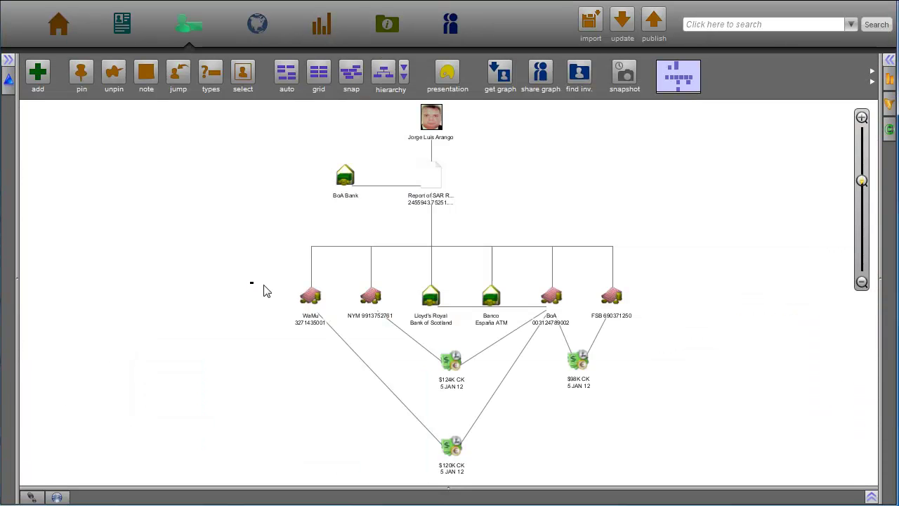
pyautogui.moveTo(253, 281); pyautogui.dragTo(648, 313)
pyautogui.rightClick(608, 298)
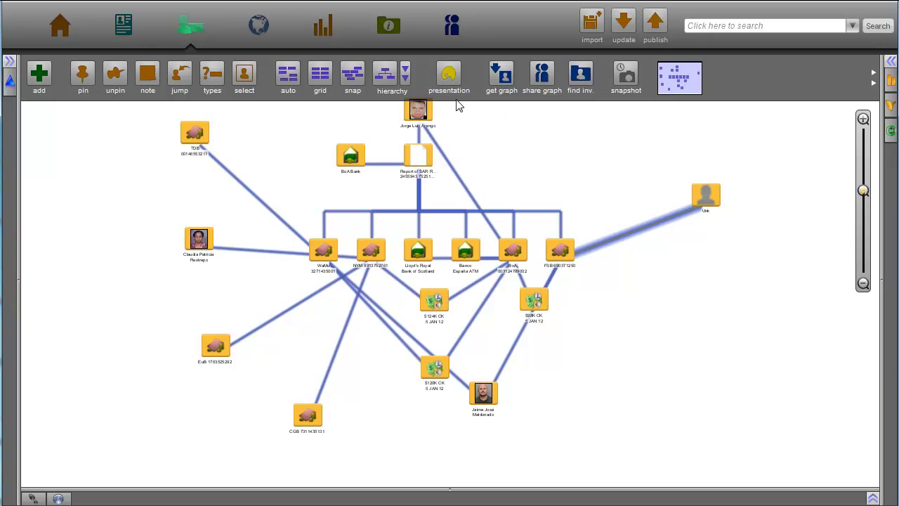
# Step: Arrange the graph in a hierarchy layout converging on the BoA account
pyautogui.click(391, 78)
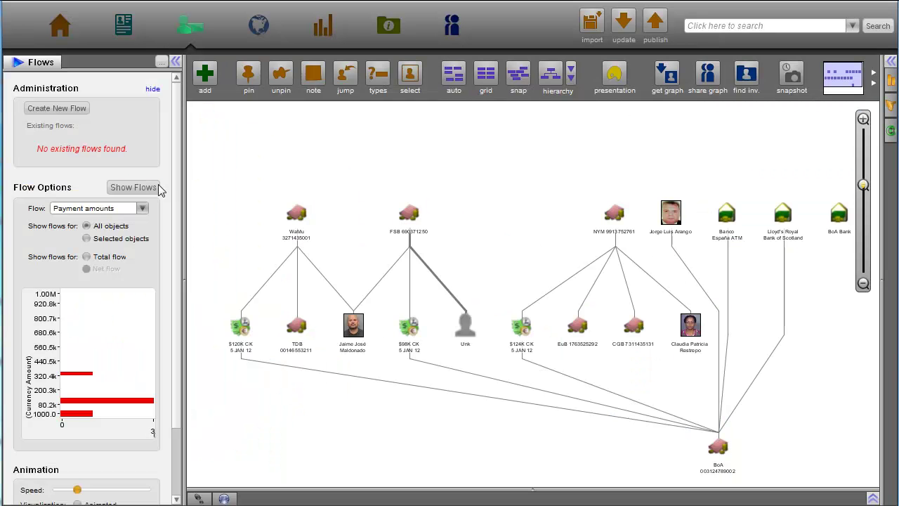
# Step: Animate the payment flows, collapse the flows panel, and select the EuB account
pyautogui.click(151, 188)
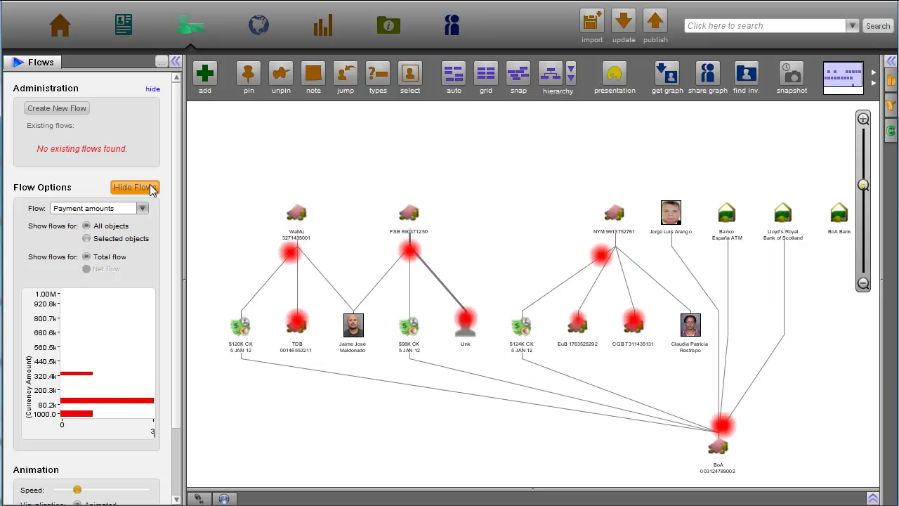
pyautogui.click(175, 62)
pyautogui.click(494, 324)
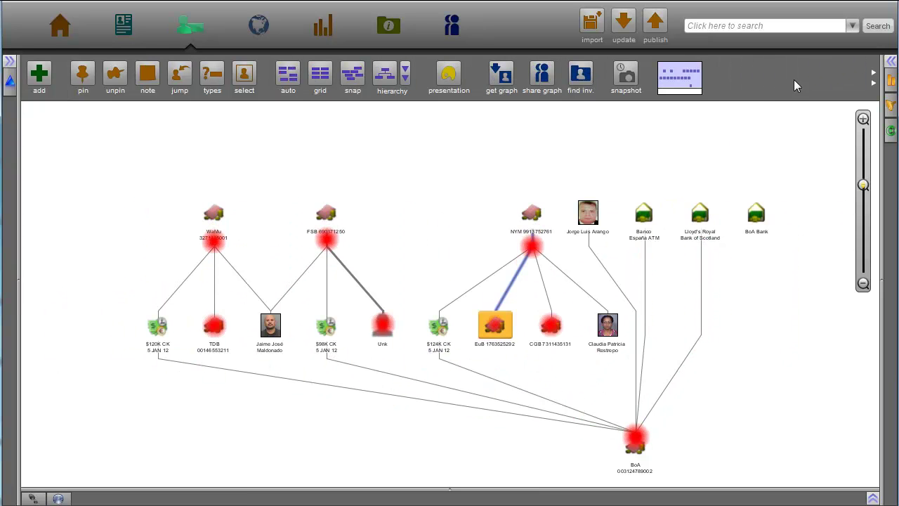
# Step: Open the EuB account's payment in a new tab and view the Jun 21, 2011 6:59 PM payment
pyautogui.rightClick(689, 278)
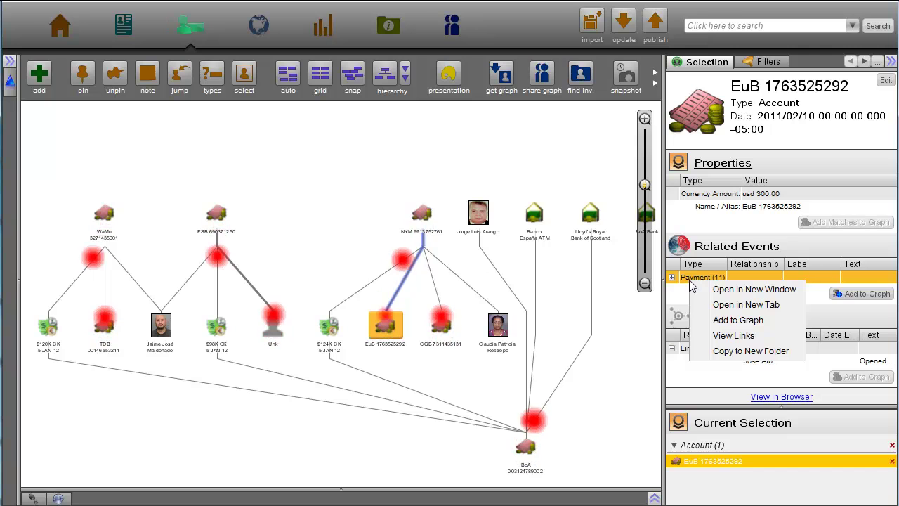
pyautogui.click(720, 305)
pyautogui.click(71, 283)
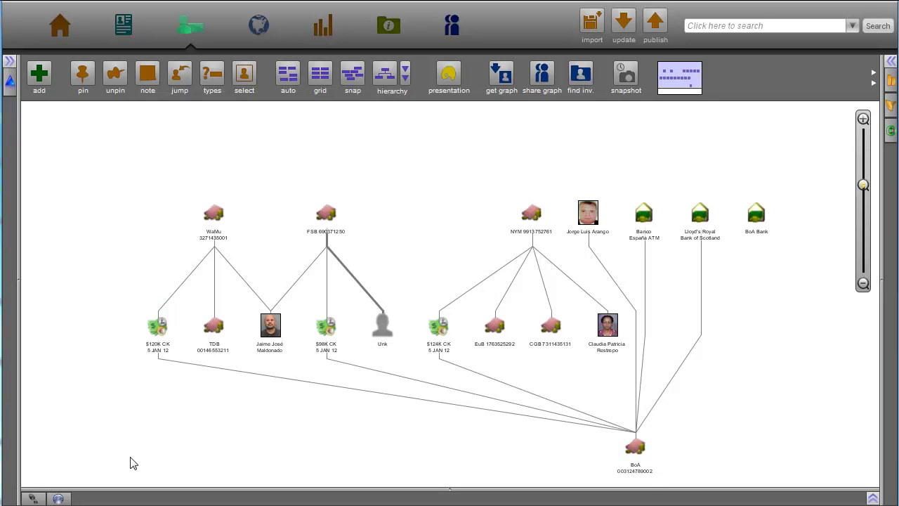
pyautogui.moveTo(129, 457); pyautogui.dragTo(854, 212)
# Step: In the histogram, filter by the usd 9,800.00 and 98,000.00 currency amounts, then all amounts
pyautogui.click(890, 61)
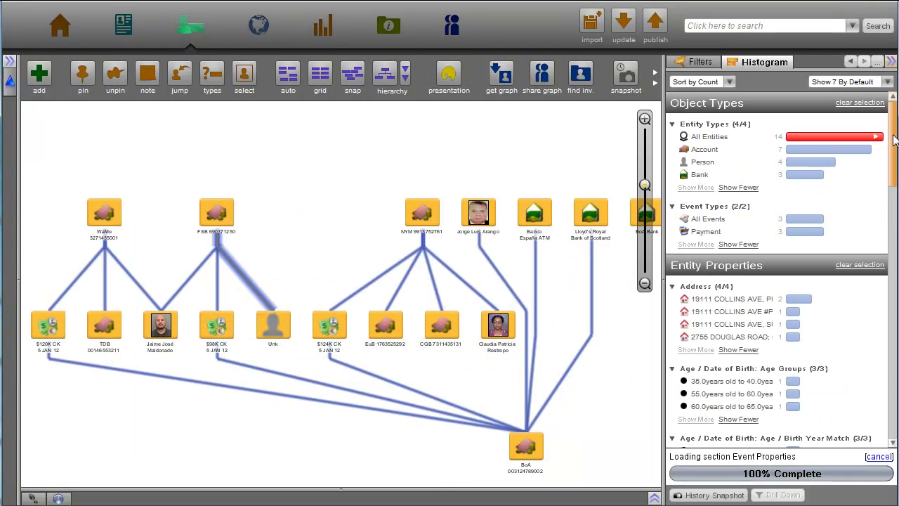
pyautogui.scroll(-10, 860, 355)
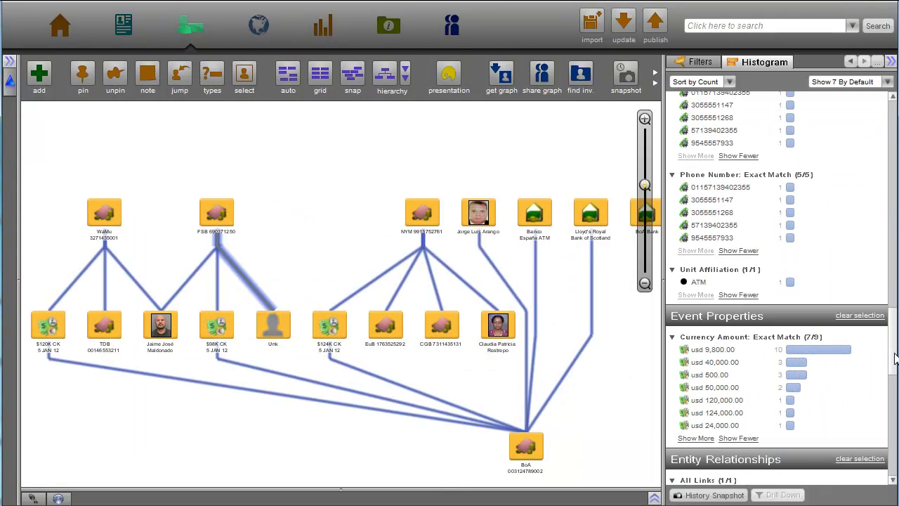
pyautogui.click(725, 351)
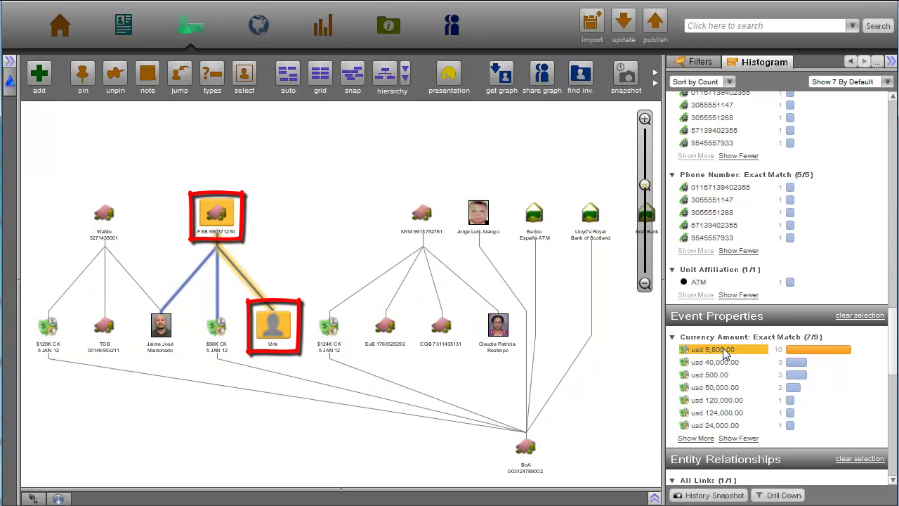
pyautogui.click(696, 438)
pyautogui.click(698, 453)
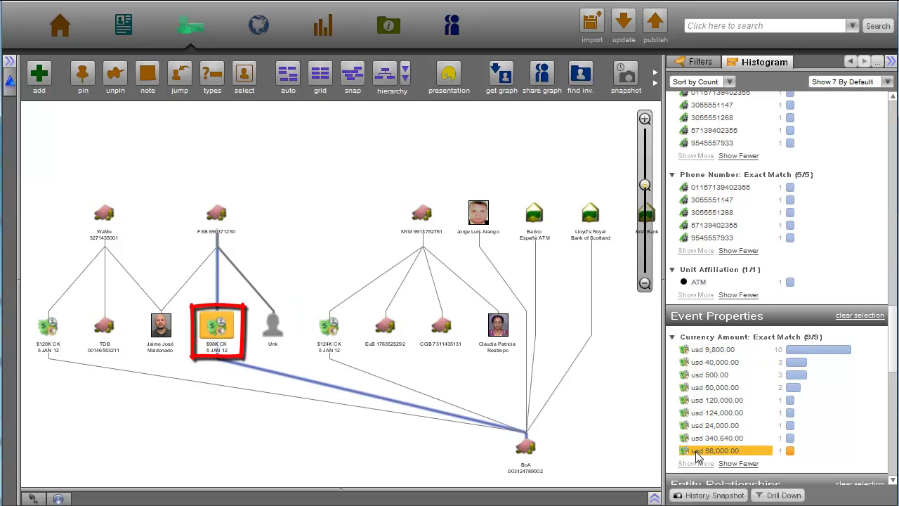
pyautogui.hotkey('ctrl', 'a')
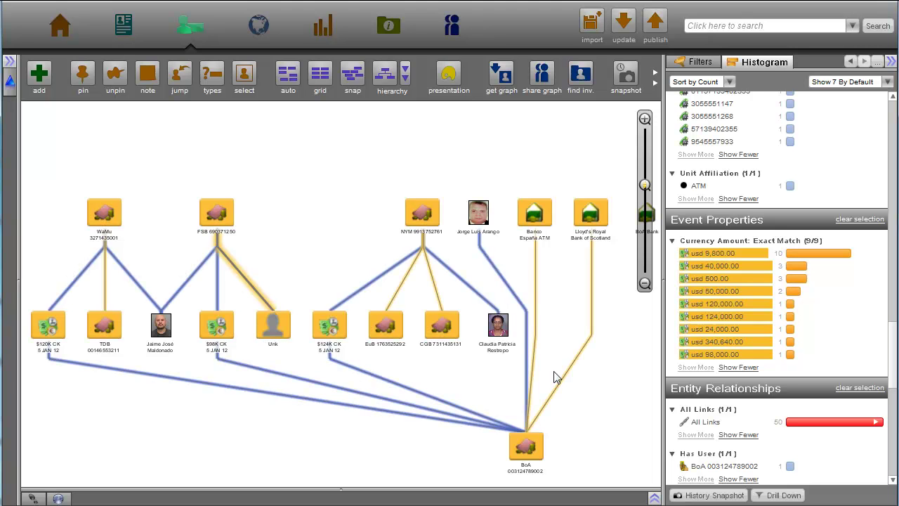
pyautogui.scroll(10, 893, 104)
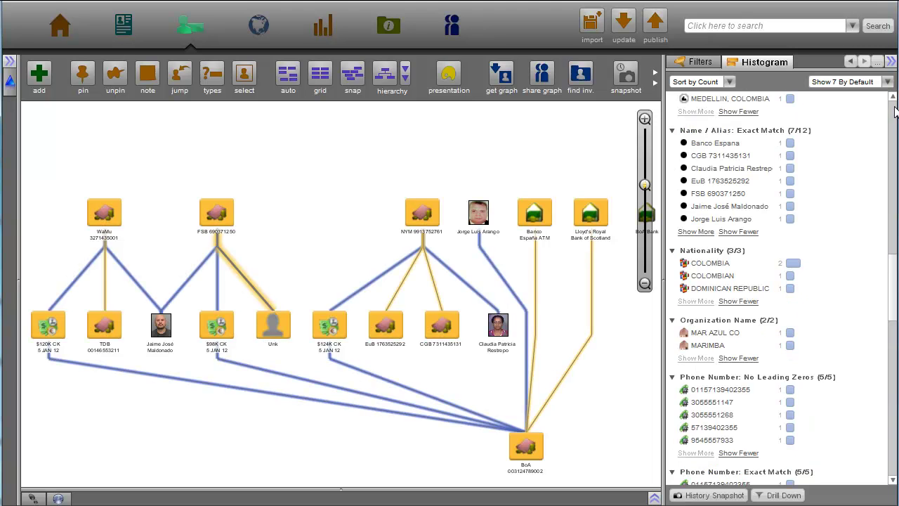
pyautogui.click(723, 299)
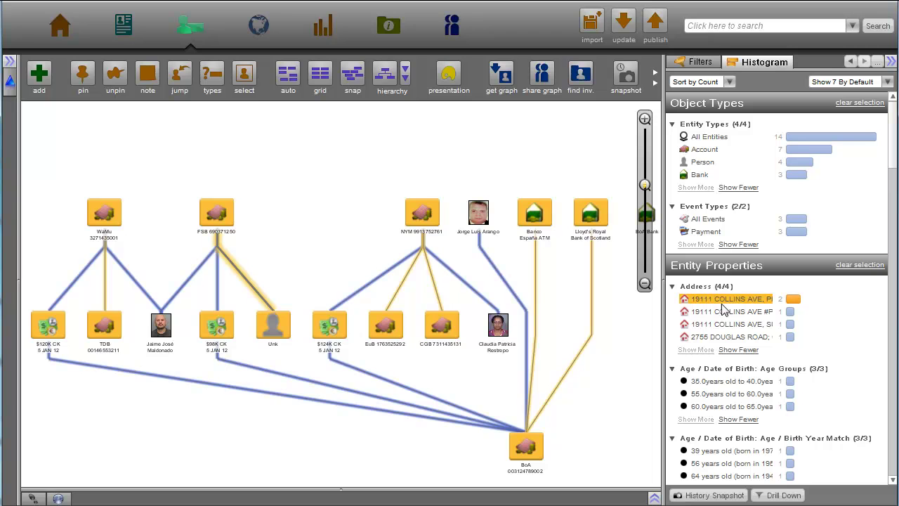
pyautogui.keyDown('shift'); pyautogui.click(714, 323); pyautogui.keyUp('shift')
pyautogui.moveTo(714, 301); pyautogui.dragTo(715, 21)
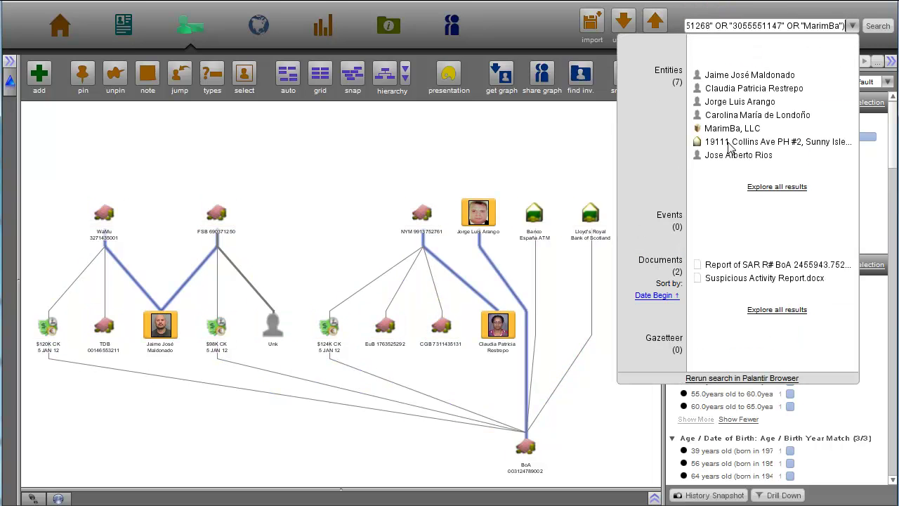
pyautogui.click(727, 141)
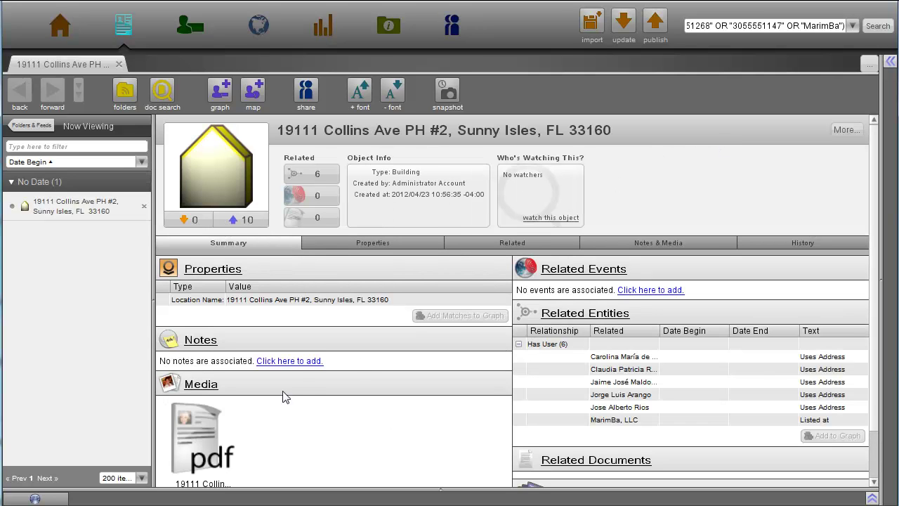
pyautogui.click(182, 448)
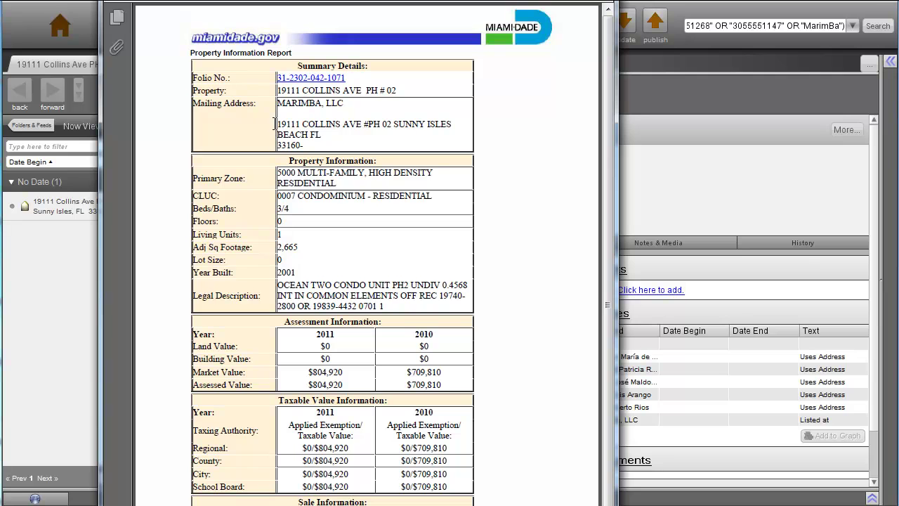
pyautogui.moveTo(278, 123); pyautogui.dragTo(312, 134)
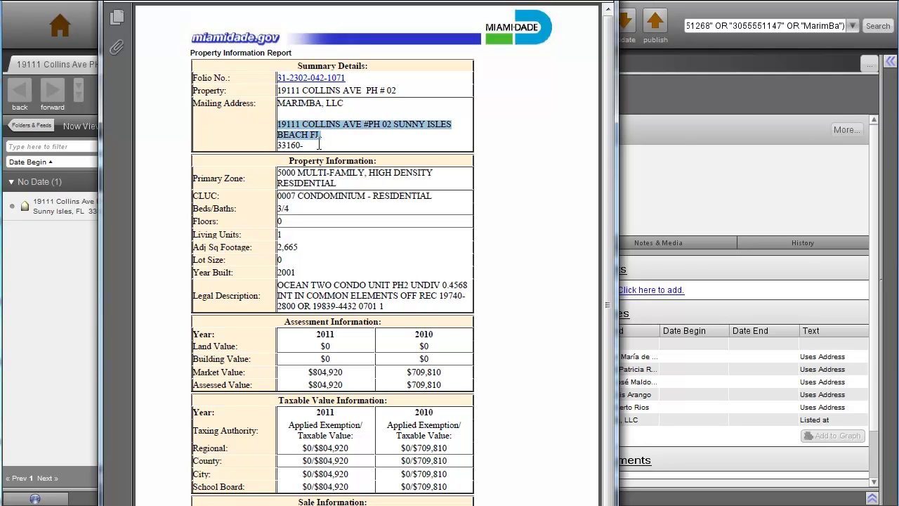
pyautogui.hotkey('alt', 'Tab')
# Step: Add all six entities linked to the Collins Ave address to the graph
pyautogui.click(602, 357)
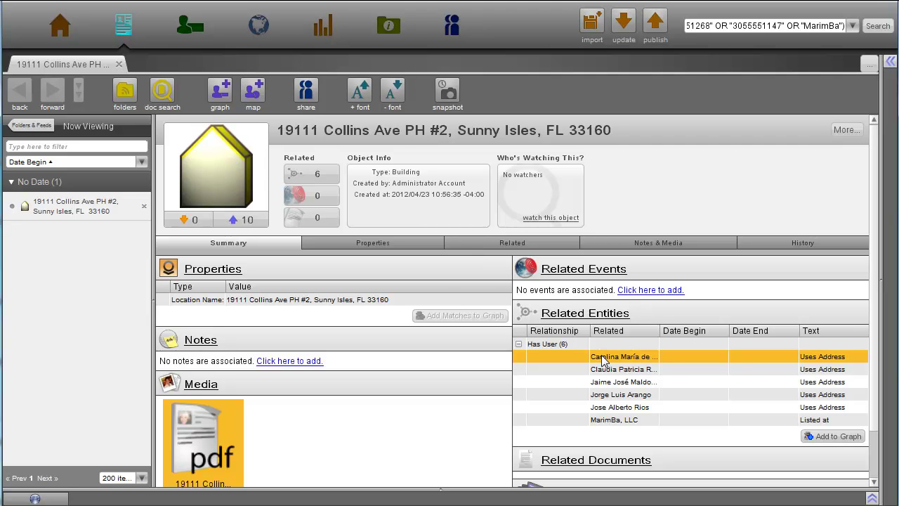
pyautogui.keyDown('shift'); pyautogui.click(622, 419); pyautogui.keyUp('shift')
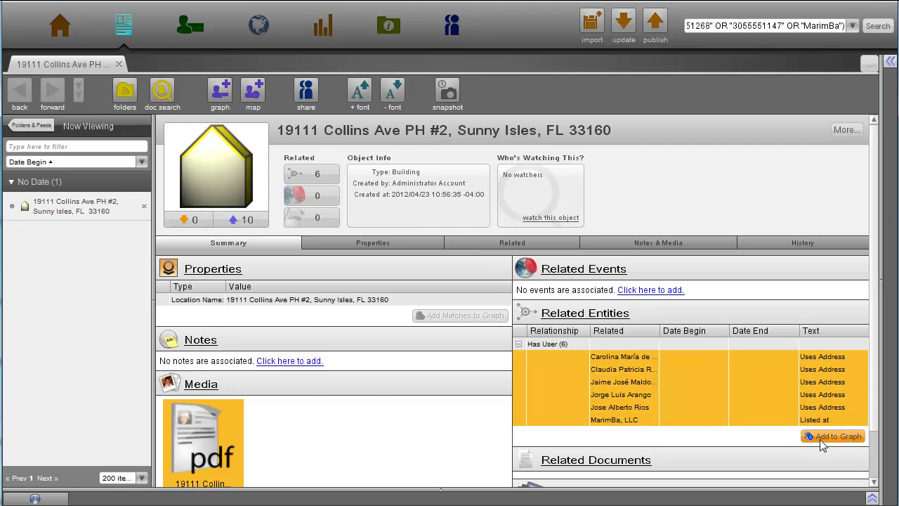
pyautogui.click(832, 436)
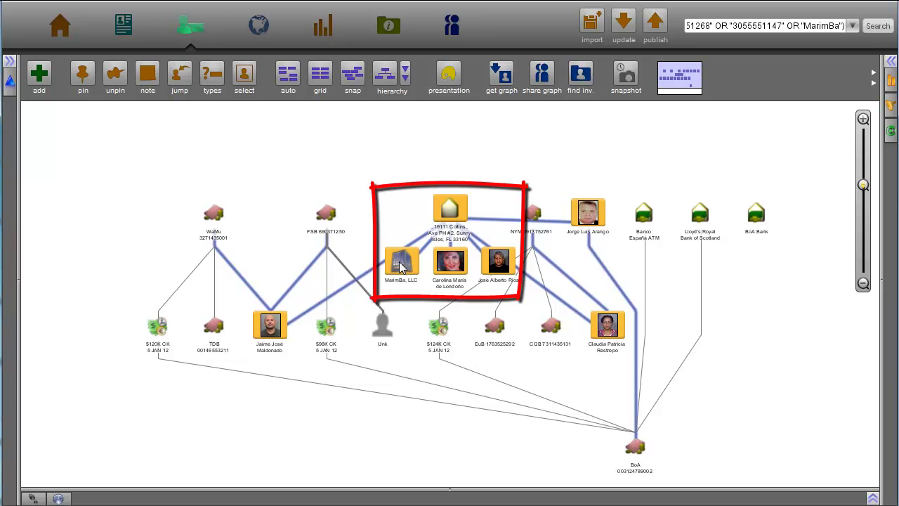
# Step: Open the MarimBa, LLC record and view its Articles of Organization PDF
pyautogui.doubleClick(400, 265)
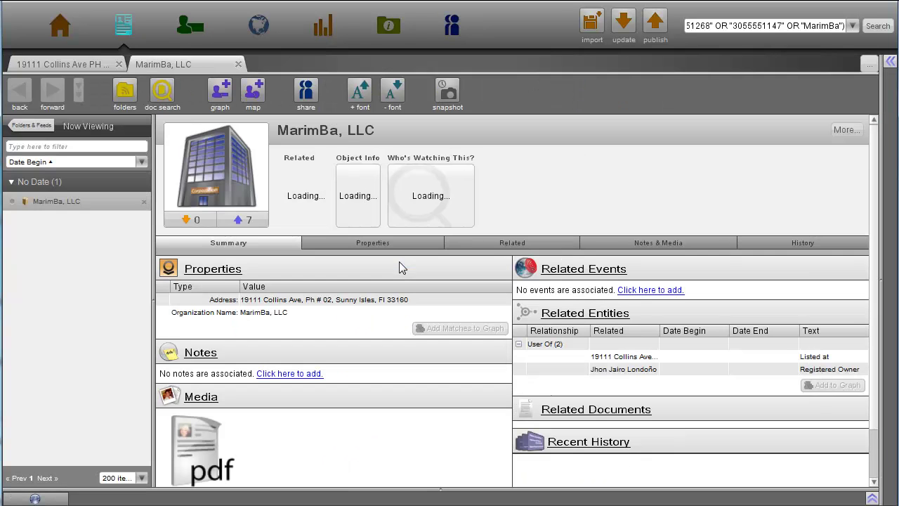
pyautogui.click(208, 446)
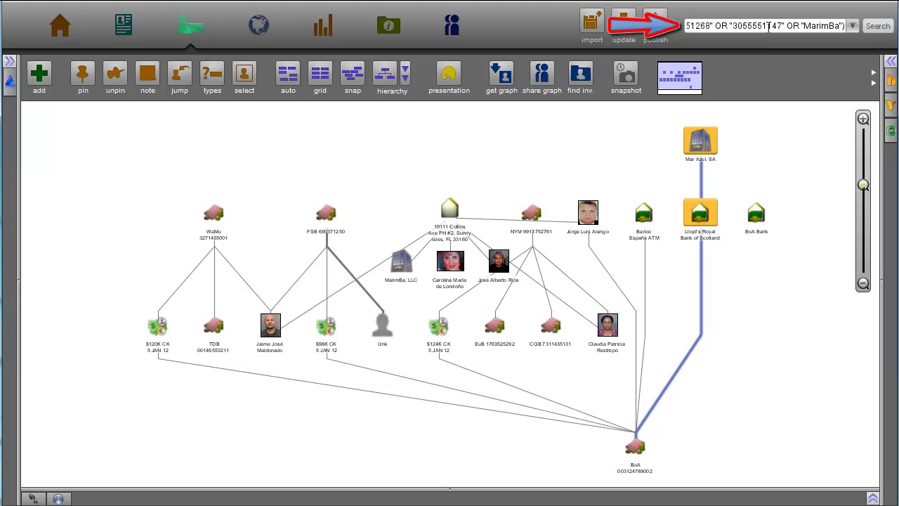
# Step: Run a fuzzy name search for the companies' registered owner and open the person's record
pyautogui.hotkey('ctrl', 'a')
pyautogui.write('~Londono')
pyautogui.click(878, 26)
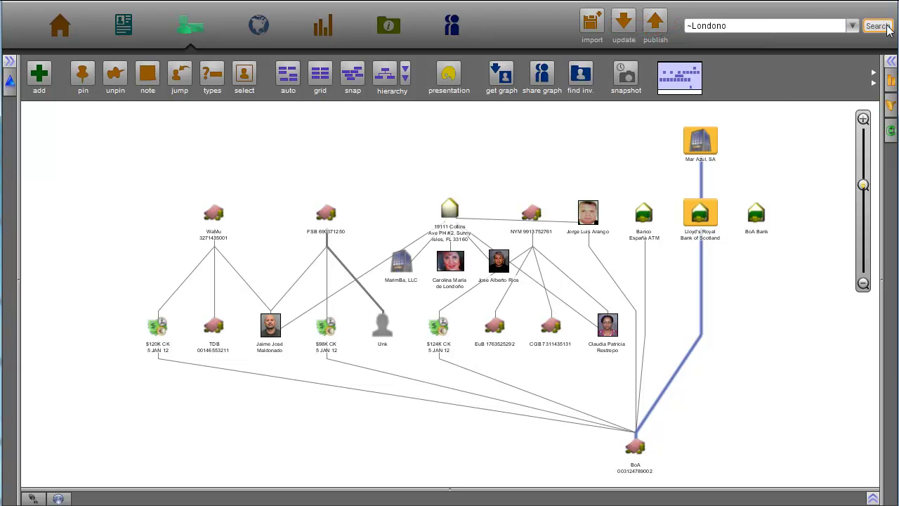
pyautogui.click(755, 101)
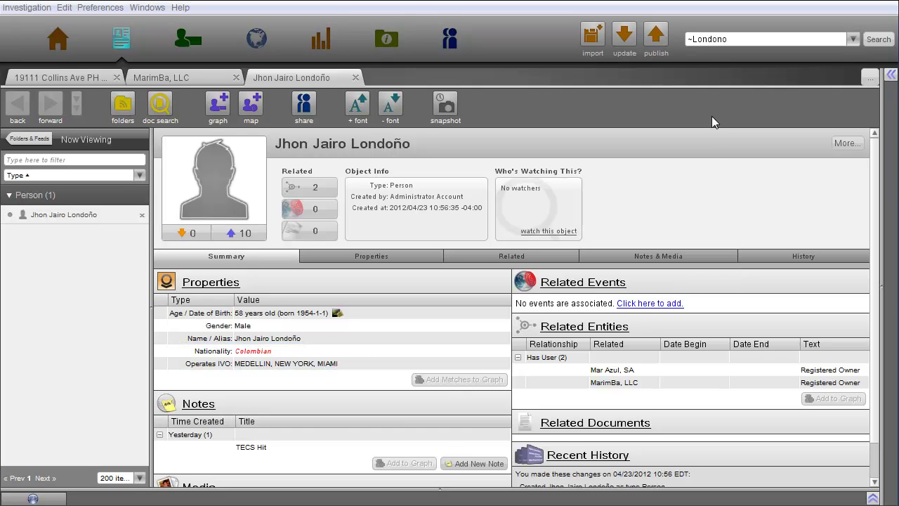
# Step: Add the related Mar Azul, SA and MarimBa, LLC to the graph
pyautogui.click(621, 372)
pyautogui.keyDown('ctrl'); pyautogui.click(620, 383); pyautogui.keyUp('ctrl')
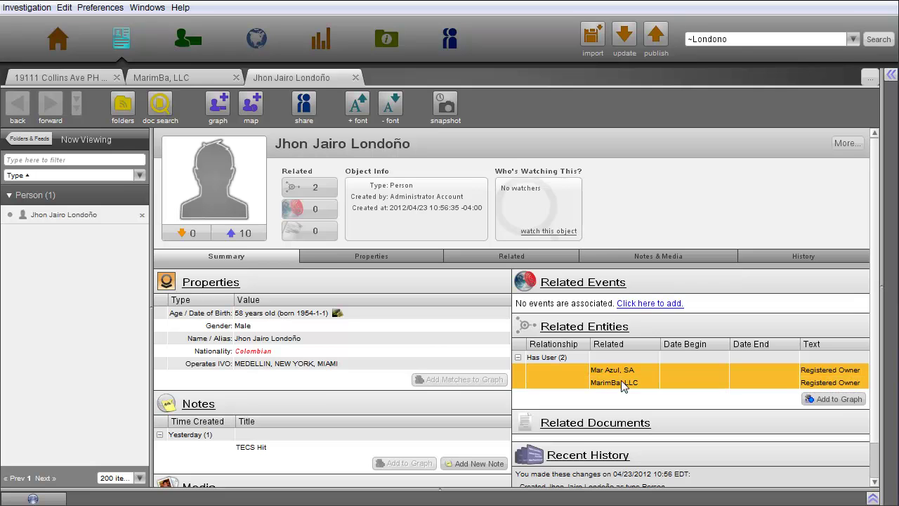
pyautogui.click(819, 397)
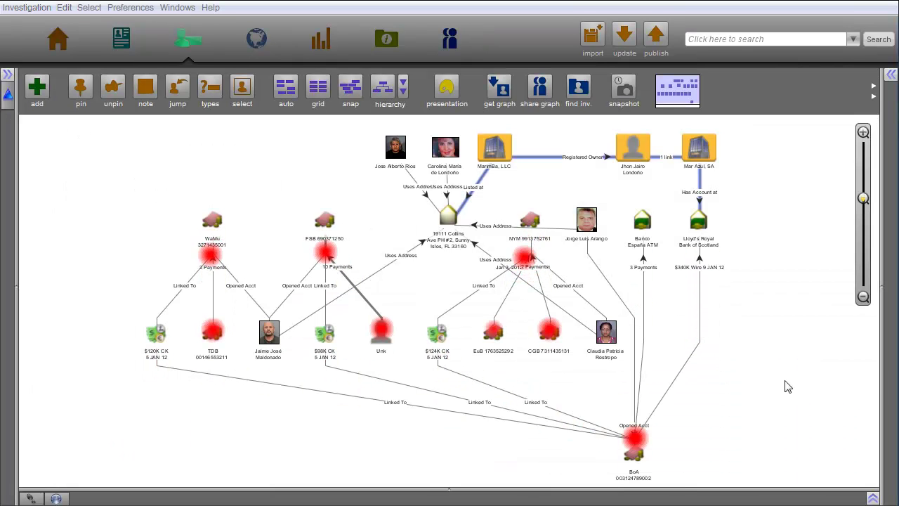